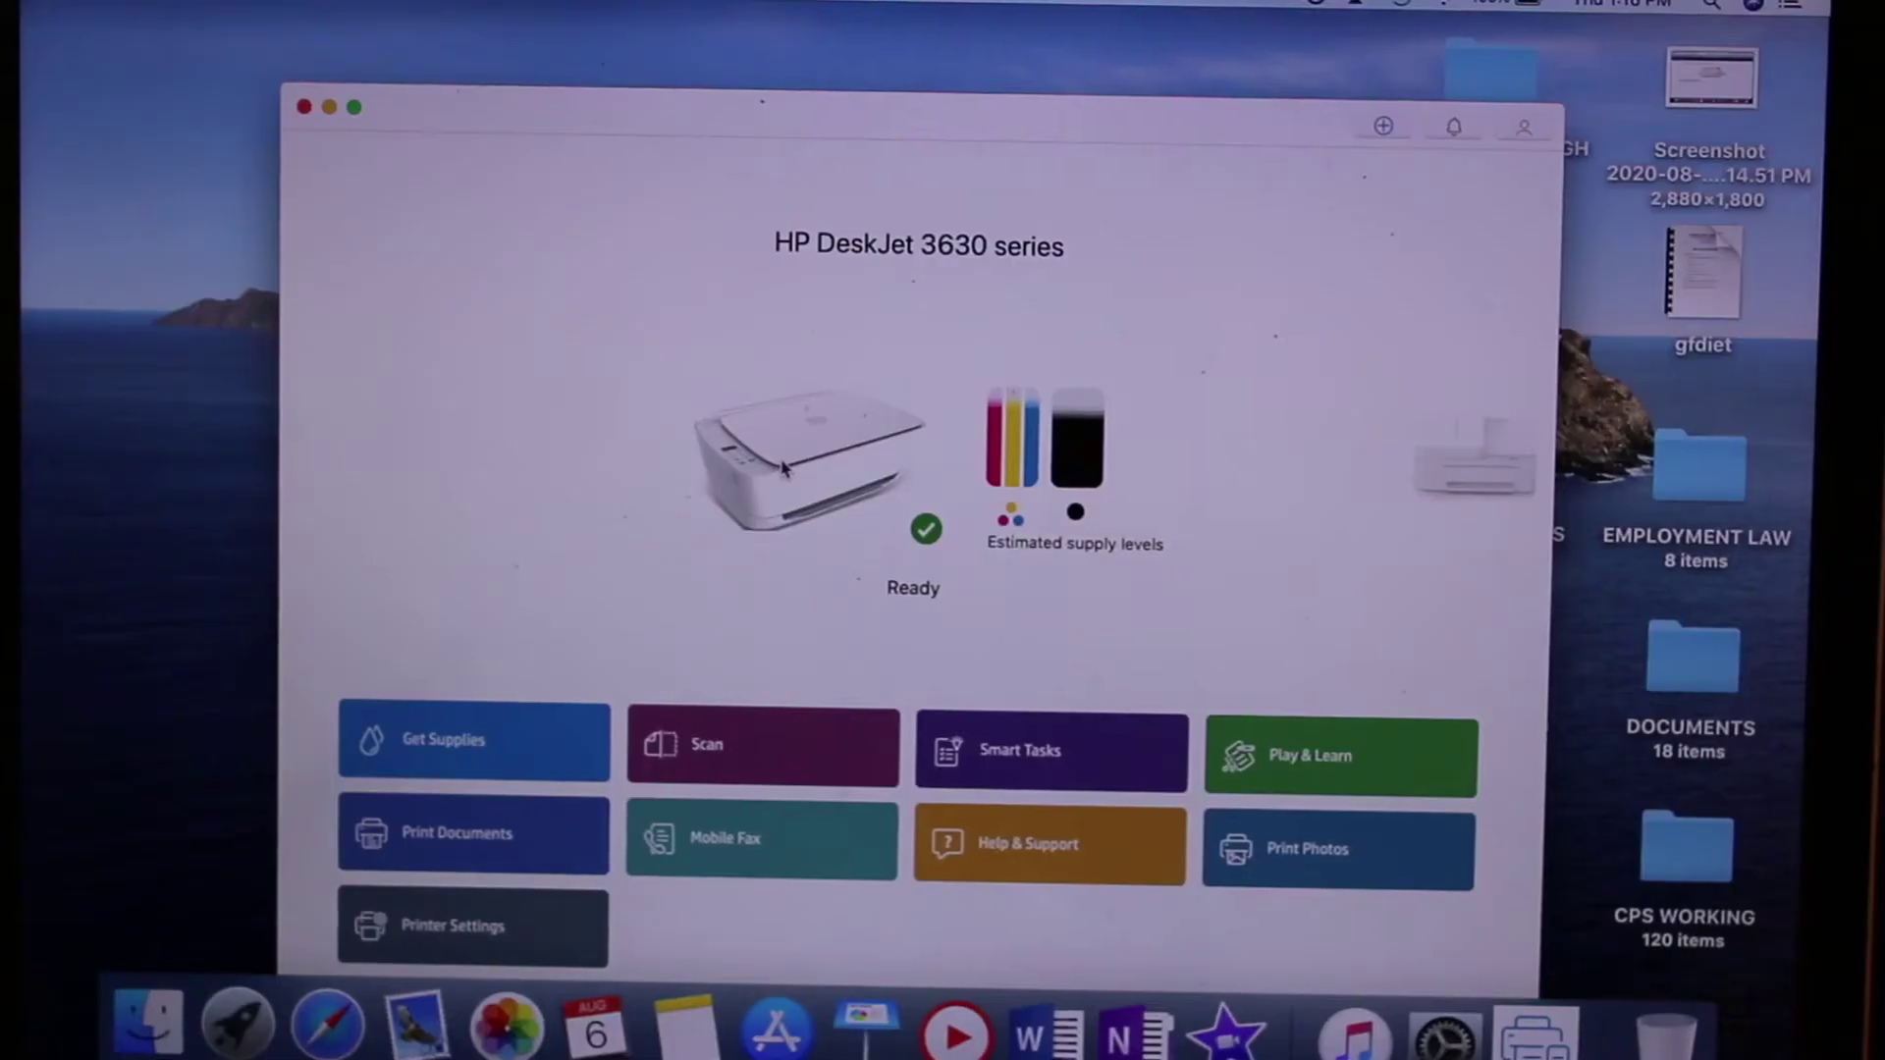
# - Launch the Align Printheads wizard from Printer Settings > Print Quality Tools for the DeskJet 3630
pyautogui.click(784, 470)
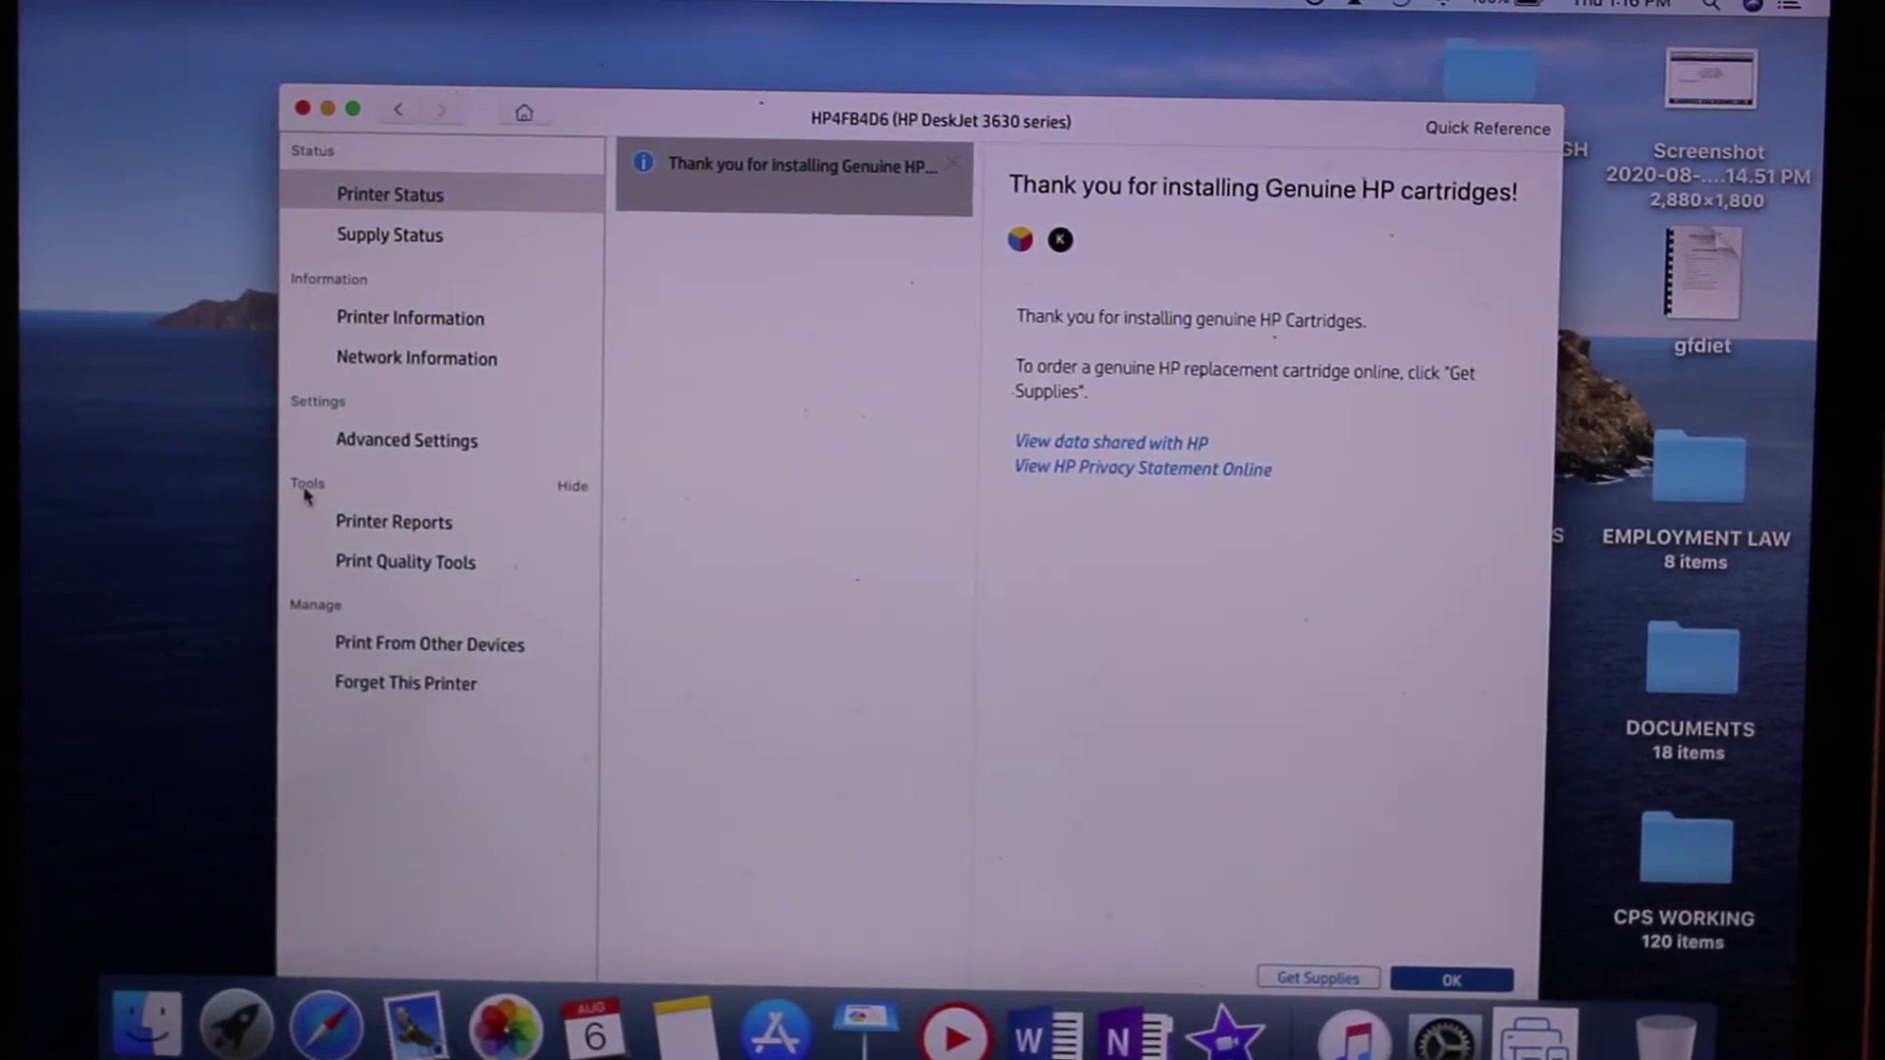
pyautogui.click(399, 575)
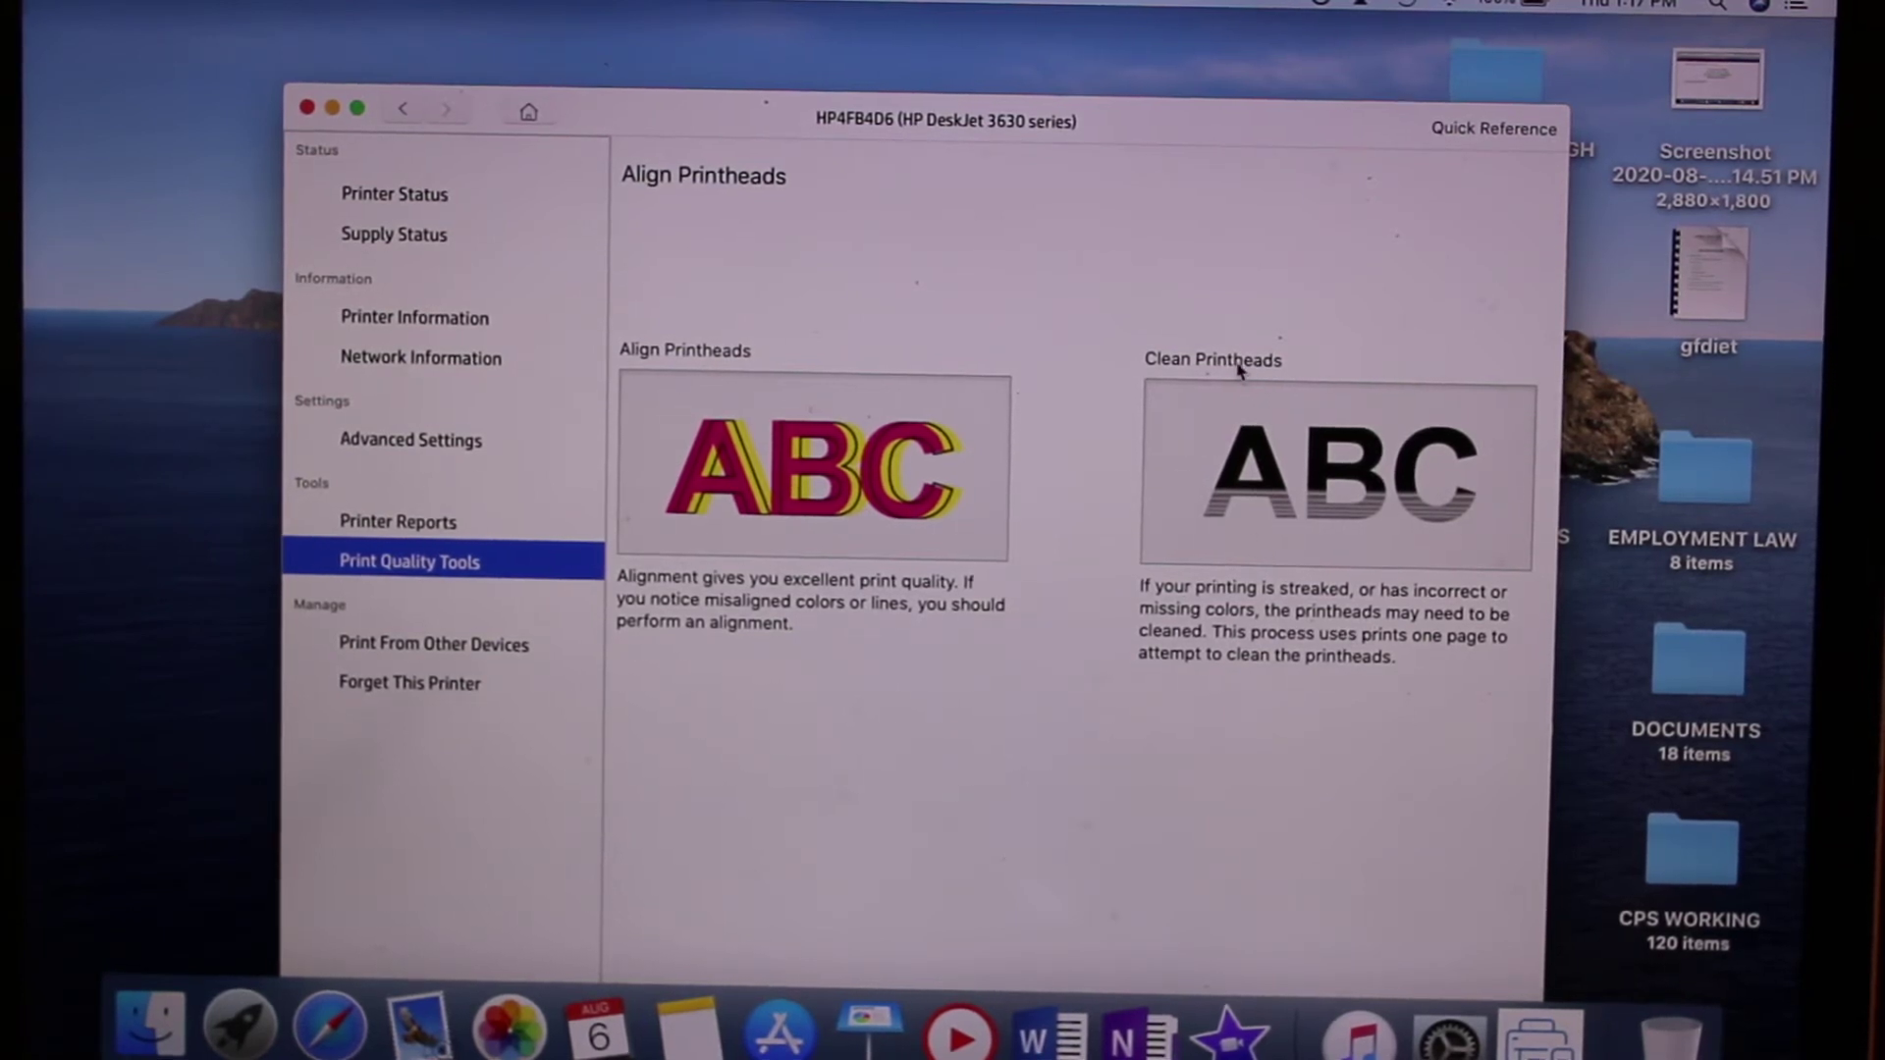
pyautogui.click(995, 501)
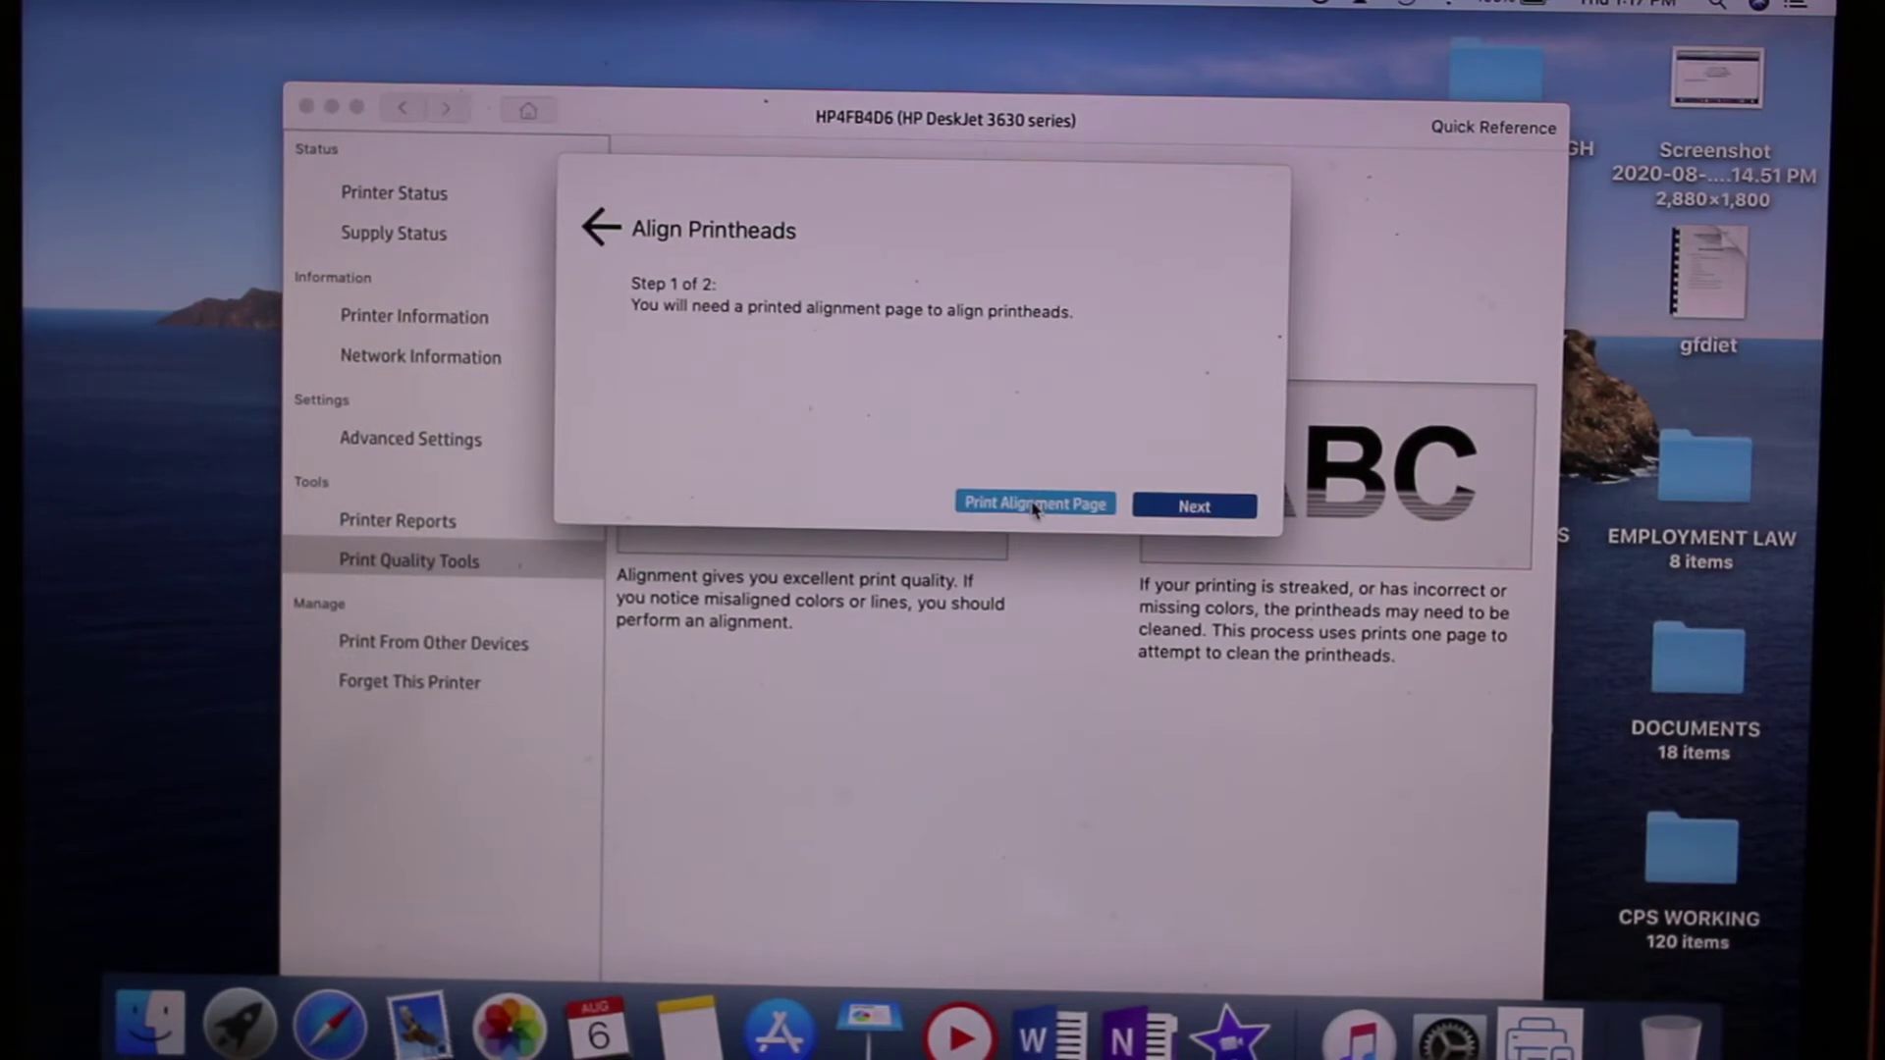
# - Print the printhead alignment page on the DeskJet 3630
pyautogui.click(1034, 504)
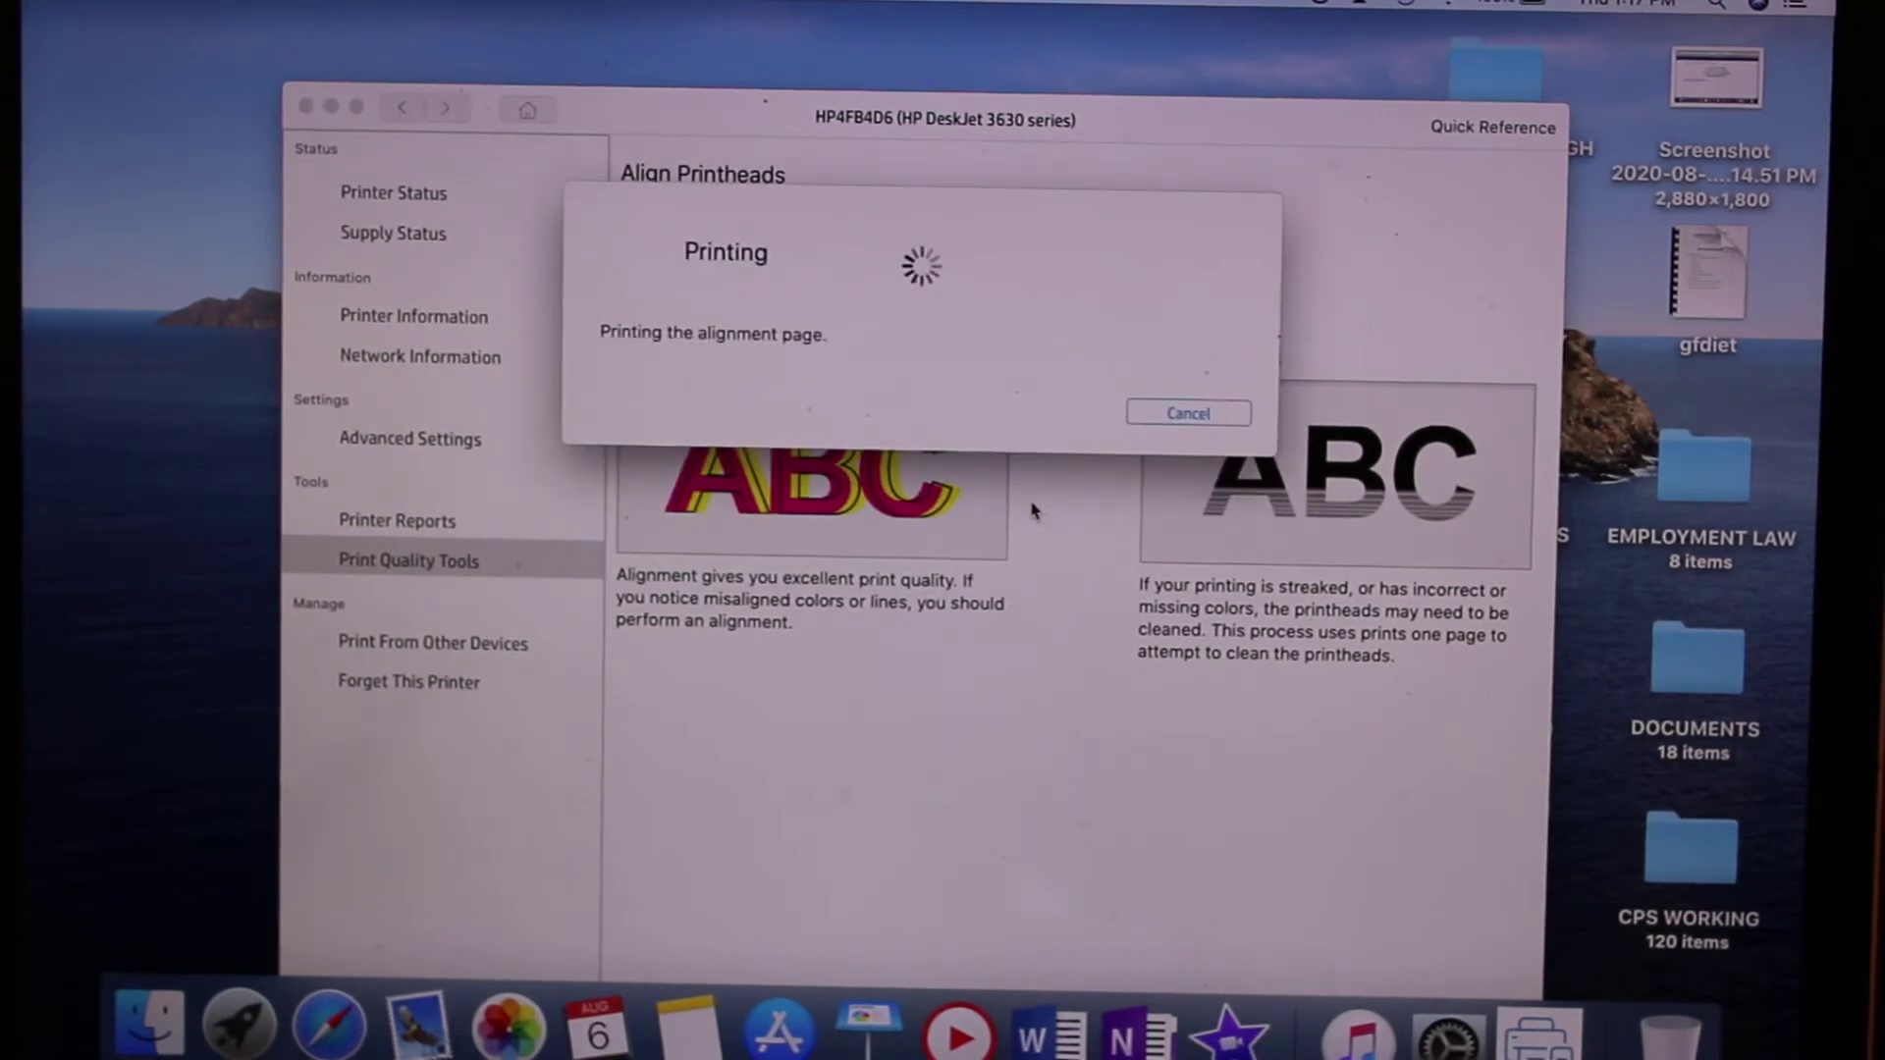